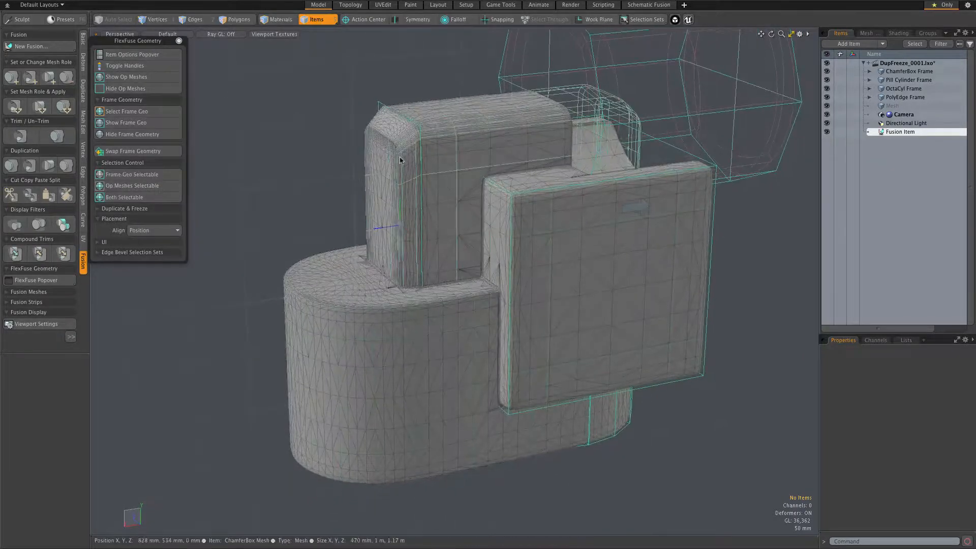
{"action": "left_click_drag", "start_coordinate": [314, 157], "coordinate": [483, 136], "text": "alt"}
{"action": "left_click_drag", "start_coordinate": [420, 162], "coordinate": [373, 152], "text": "alt"}
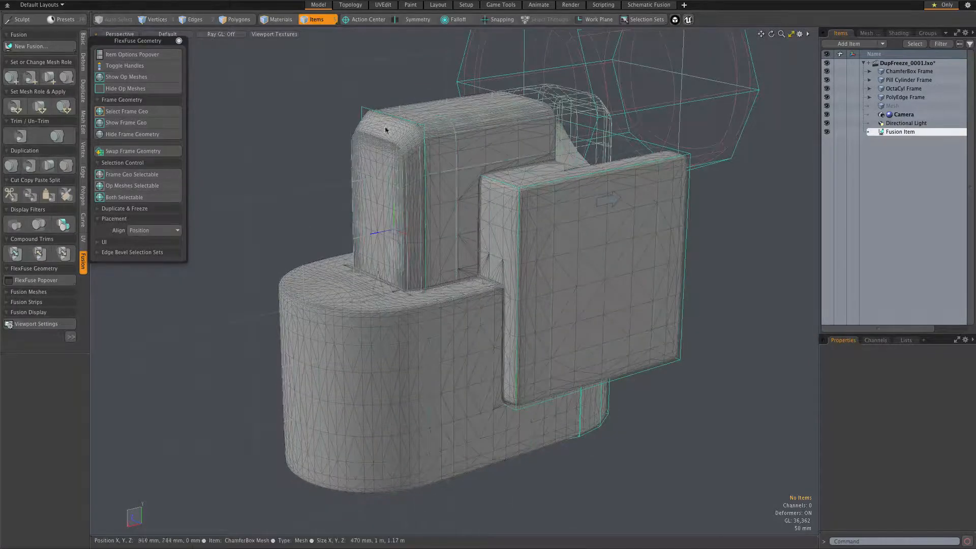
{"action": "mouse_move", "coordinate": [297, 113]}
{"action": "left_mouse_down", "text": "alt"}
{"action": "mouse_move", "coordinate": [296, 78]}
{"action": "mouse_move", "coordinate": [306, 118]}
{"action": "mouse_move", "coordinate": [295, 120]}
{"action": "left_mouse_up", "text": "alt"}
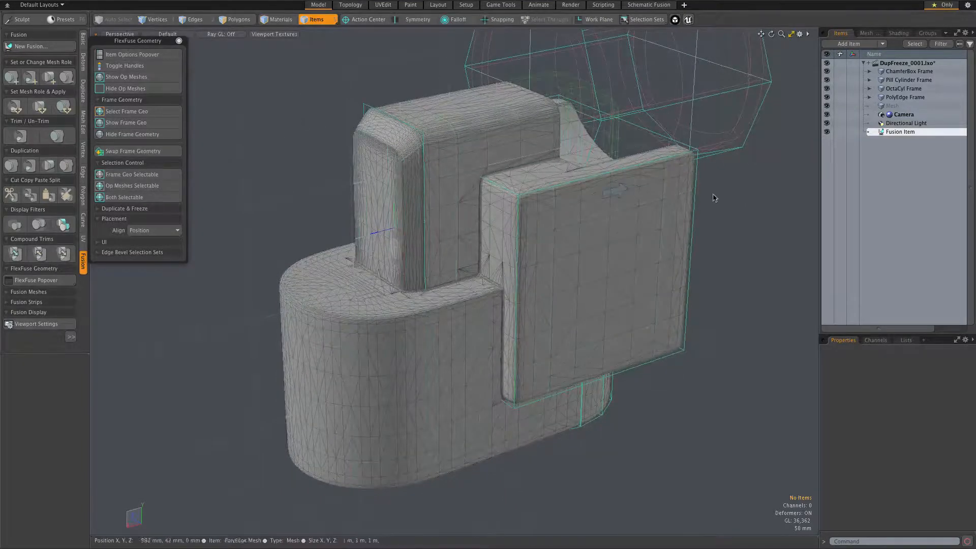
{"action": "mouse_move", "coordinate": [257, 148]}
{"action": "left_mouse_down", "text": "alt"}
{"action": "mouse_move", "coordinate": [308, 124]}
{"action": "mouse_move", "coordinate": [270, 134]}
{"action": "left_mouse_up", "text": "alt"}
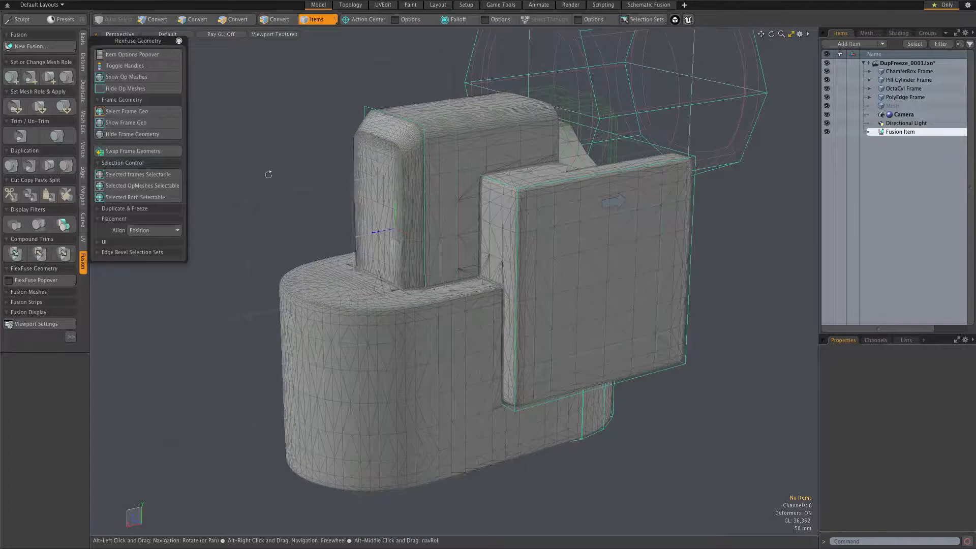
{"action": "left_click_drag", "start_coordinate": [269, 170], "coordinate": [264, 174], "text": "alt"}
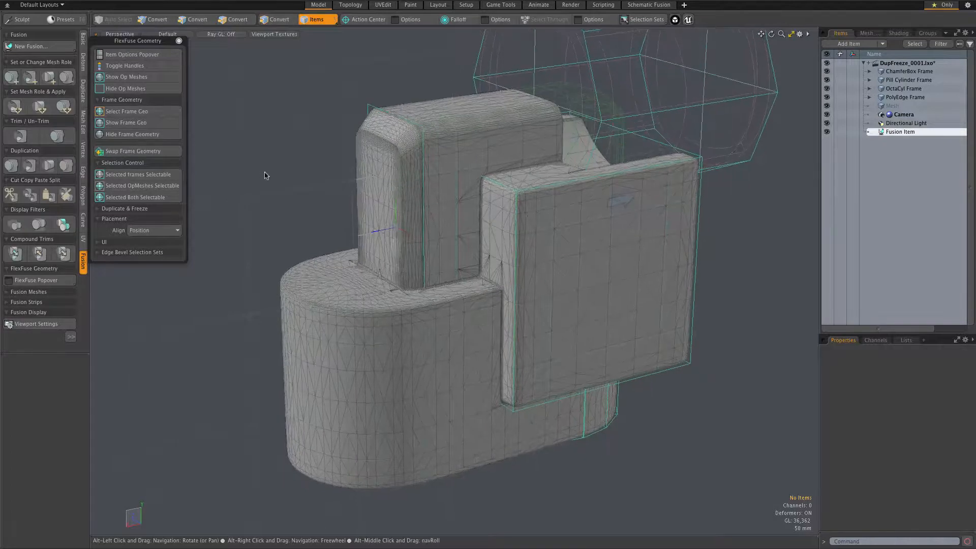
Replace the upper ChamferBox mesh as fusion source with a frozen copy, using Fuse Frozen Duplicate.
{"action": "left_click", "coordinate": [99, 210]}
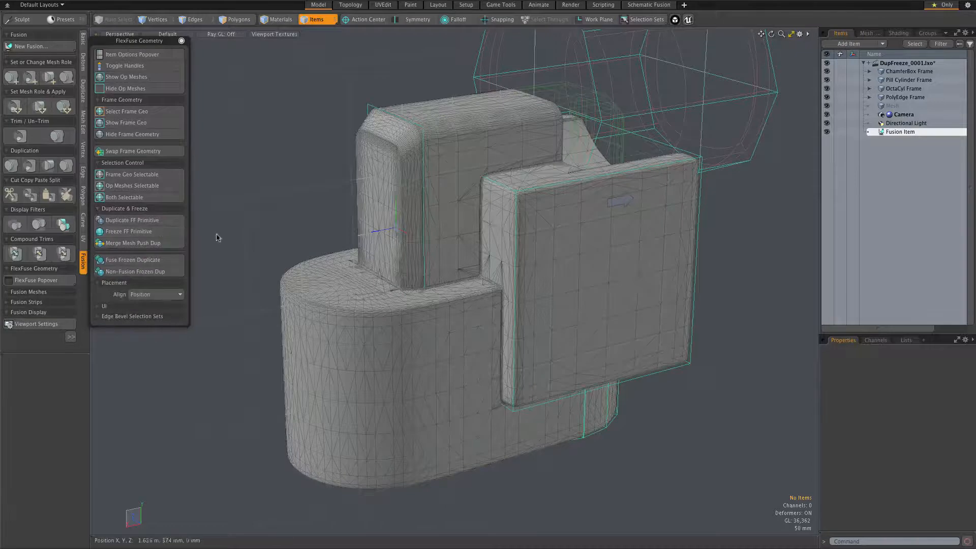
{"action": "left_click", "coordinate": [475, 152]}
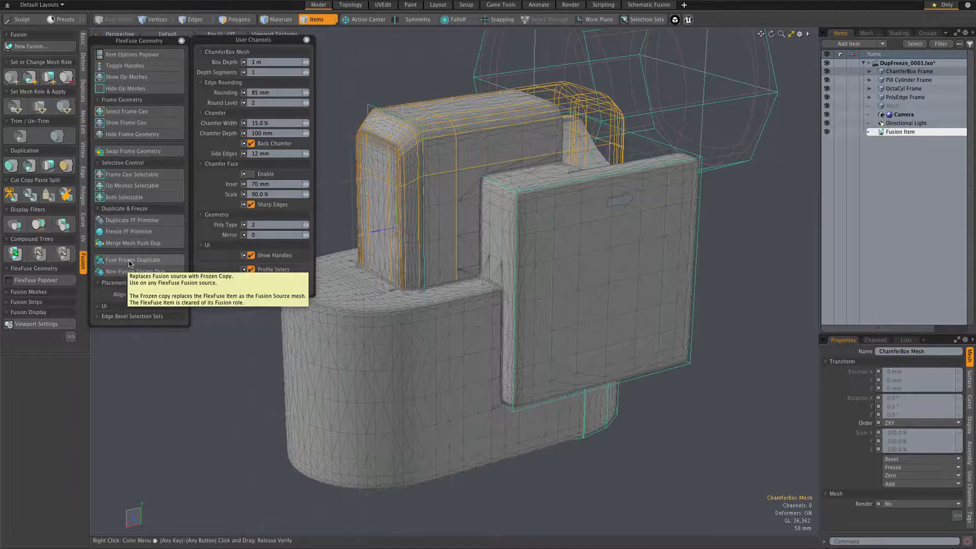
{"action": "left_click", "coordinate": [130, 263]}
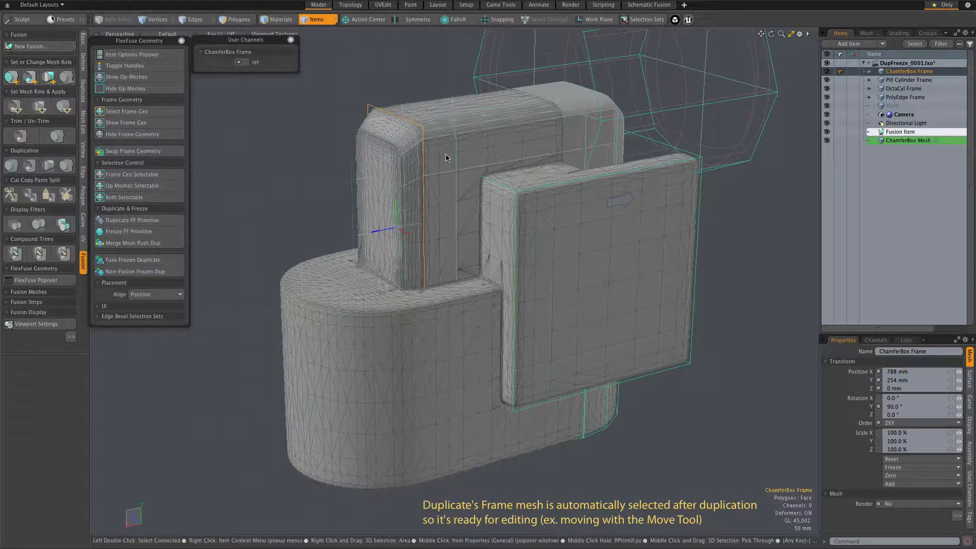
Move the original ChamferBox frame to about X 1.314 m, Y -44 mm and scale its vertices to about 142.5% in Z.
{"action": "key", "text": "w"}
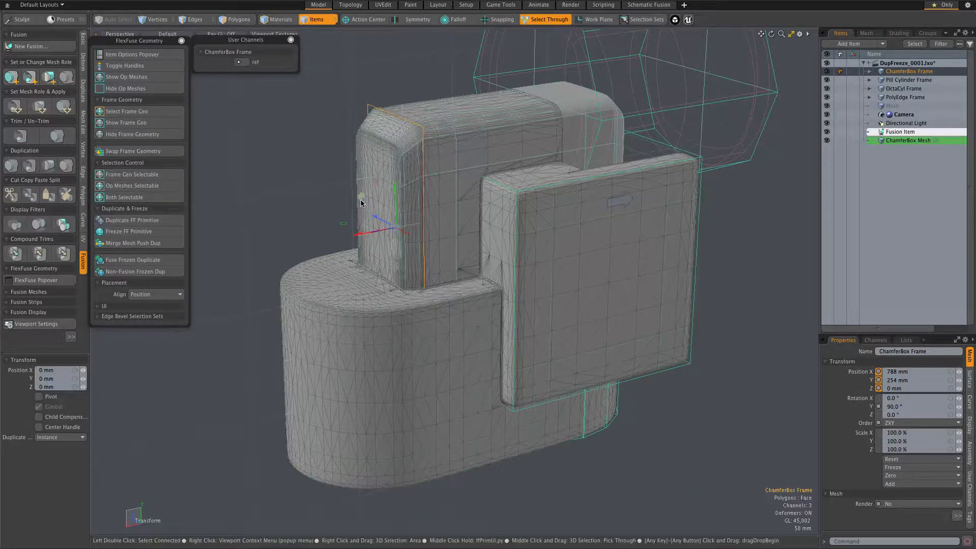
{"action": "mouse_move", "coordinate": [361, 196]}
{"action": "left_mouse_down"}
{"action": "mouse_move", "coordinate": [267, 323]}
{"action": "mouse_move", "coordinate": [279, 311]}
{"action": "mouse_move", "coordinate": [255, 287]}
{"action": "left_mouse_up"}
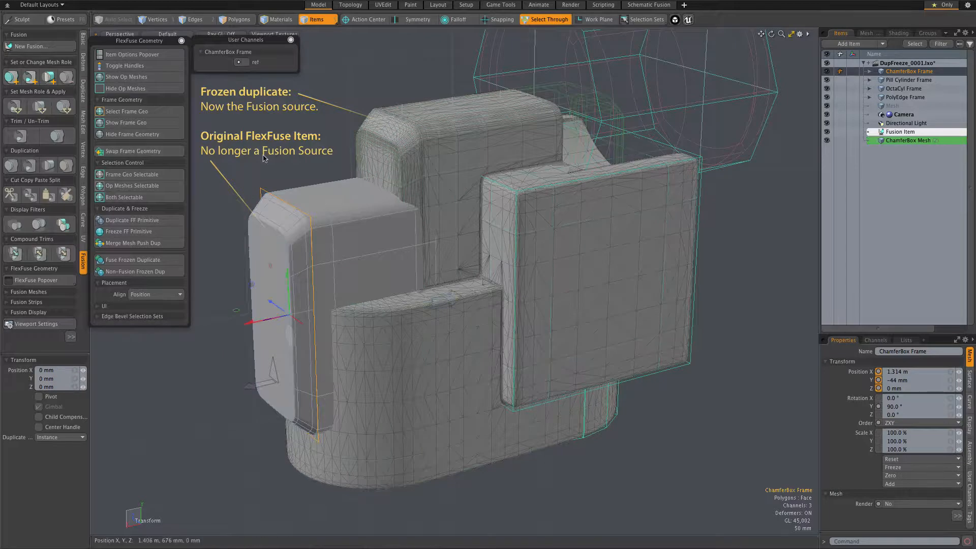
{"action": "key", "text": "1"}
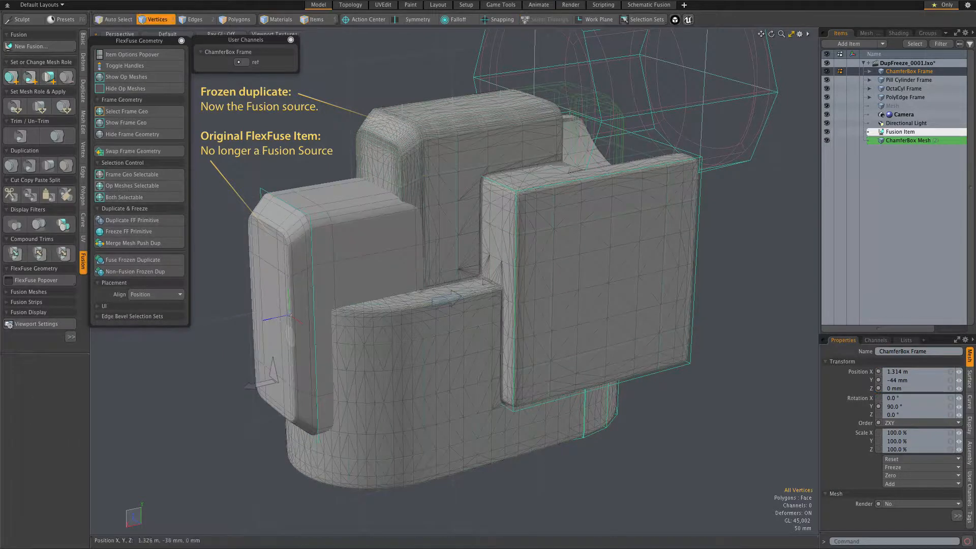
{"action": "key", "text": "y"}
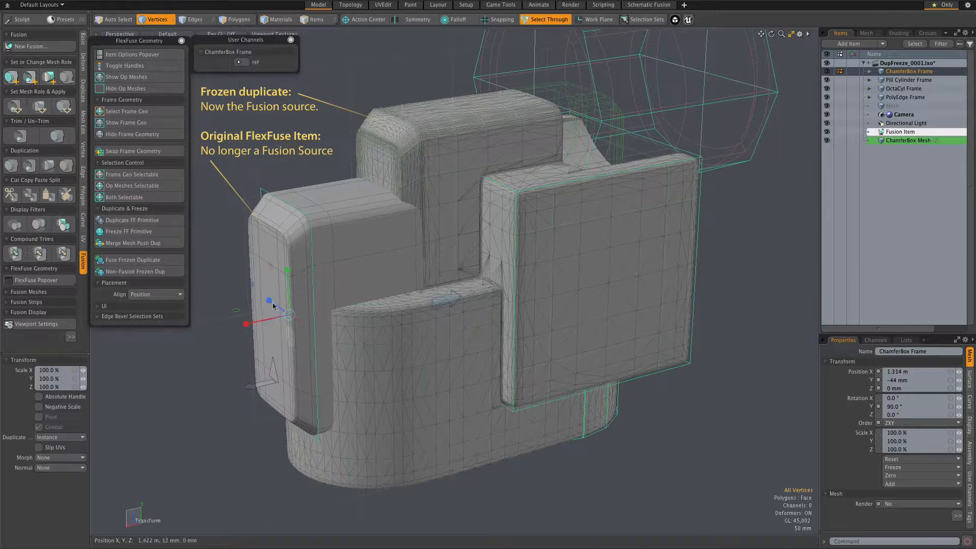
{"action": "left_click_drag", "start_coordinate": [269, 300], "coordinate": [259, 294]}
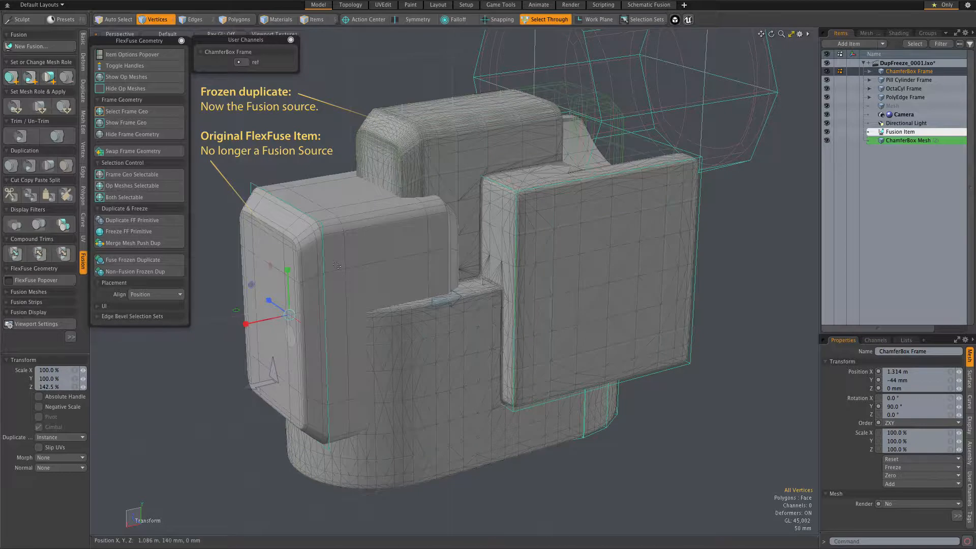
{"action": "key", "text": "space"}
Apply the Primary fusion role to the relocated ChamferBox mesh together with the Pill Cylinder mesh.
{"action": "key", "text": "5"}
{"action": "left_click", "coordinate": [375, 257]}
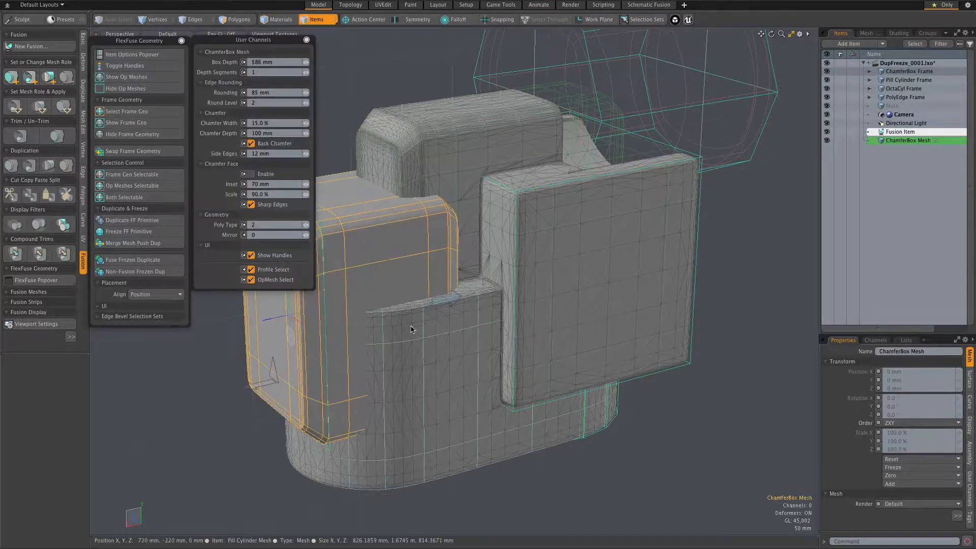
{"action": "left_click", "coordinate": [440, 364], "text": "shift"}
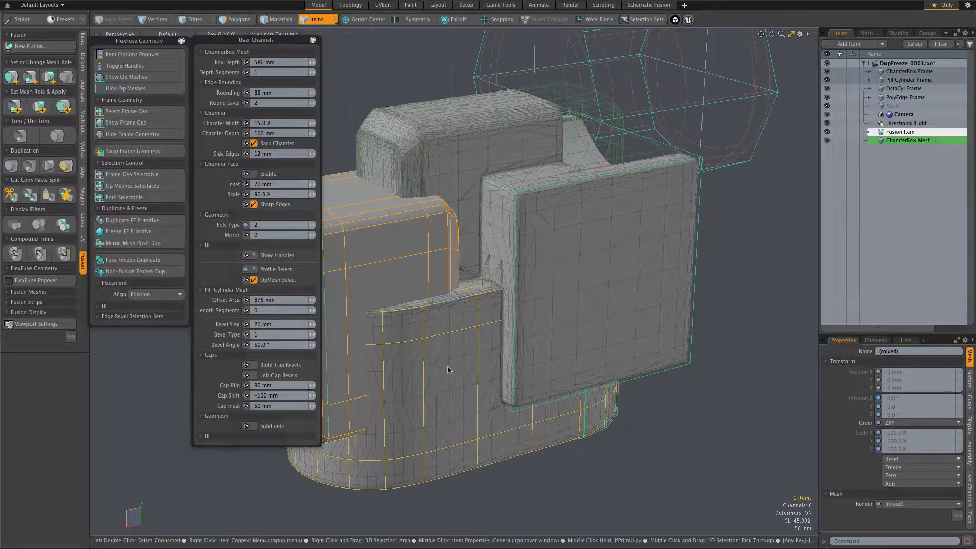
{"action": "key", "text": "ctrl+space"}
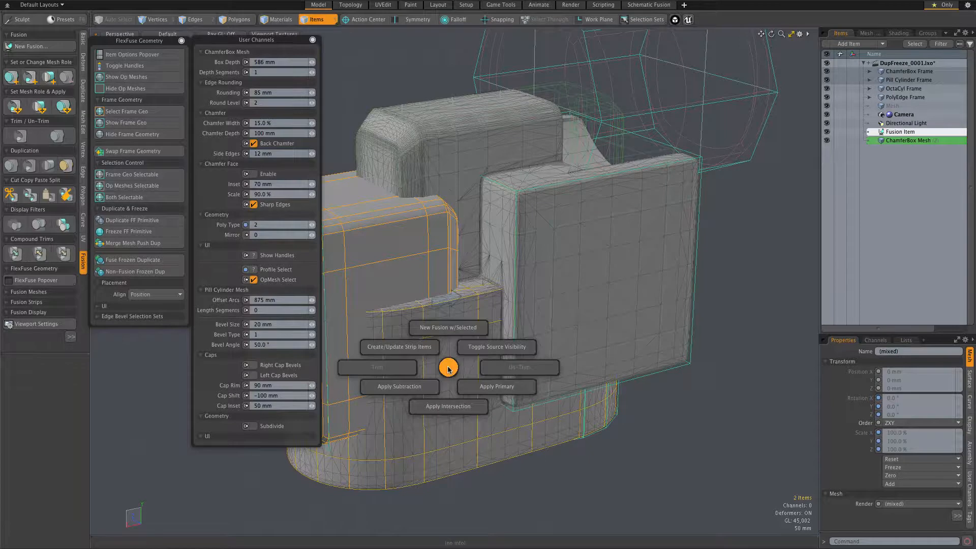
{"action": "left_click", "coordinate": [480, 386]}
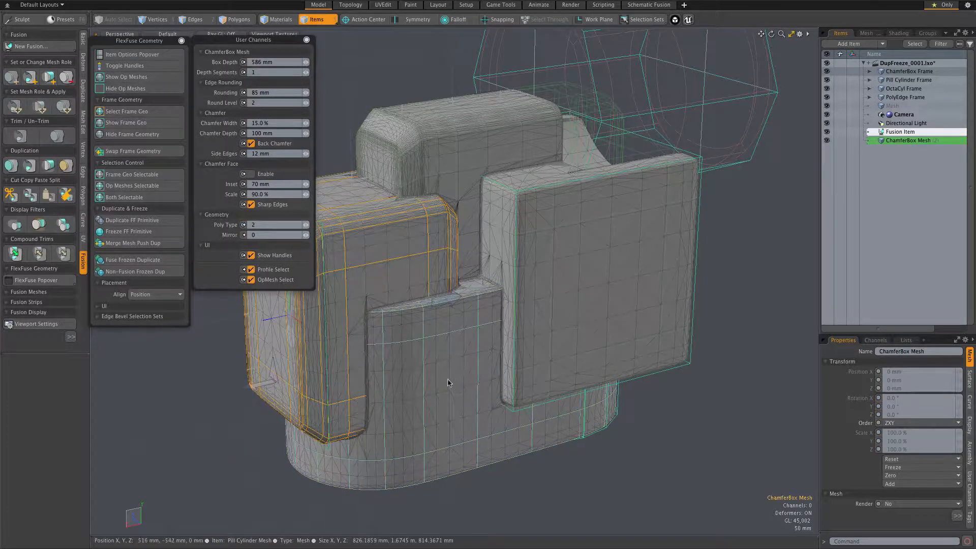
Fuse a frozen duplicate of the relocated ChamferBox and move the original's frame to about X 1.488 m, Y -498 mm.
{"action": "left_click_drag", "start_coordinate": [283, 49], "coordinate": [124, 429]}
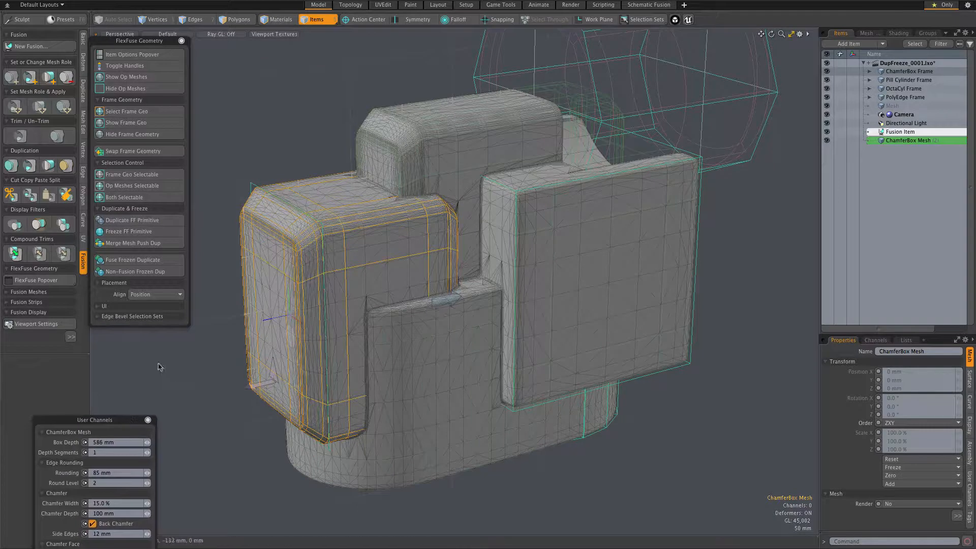
{"action": "left_click", "coordinate": [133, 260]}
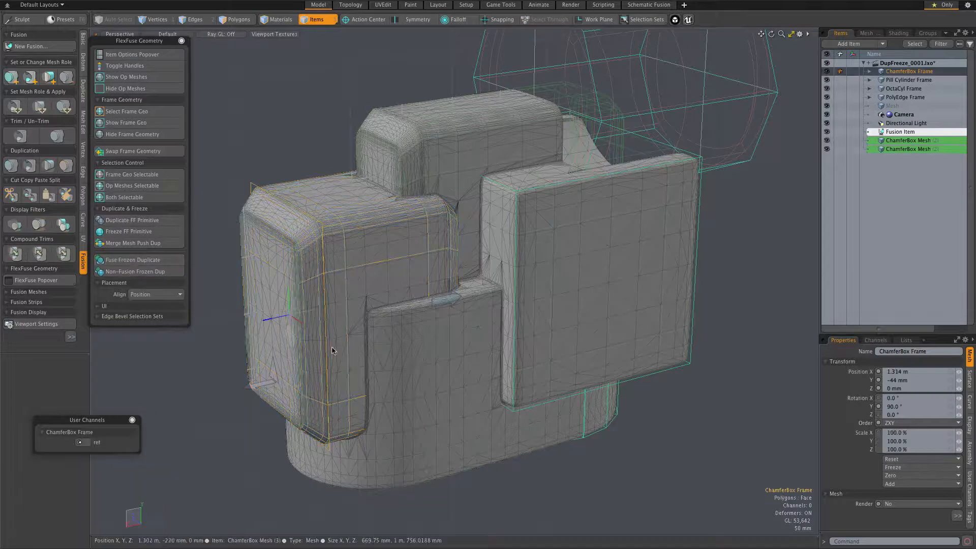
{"action": "key", "text": "w"}
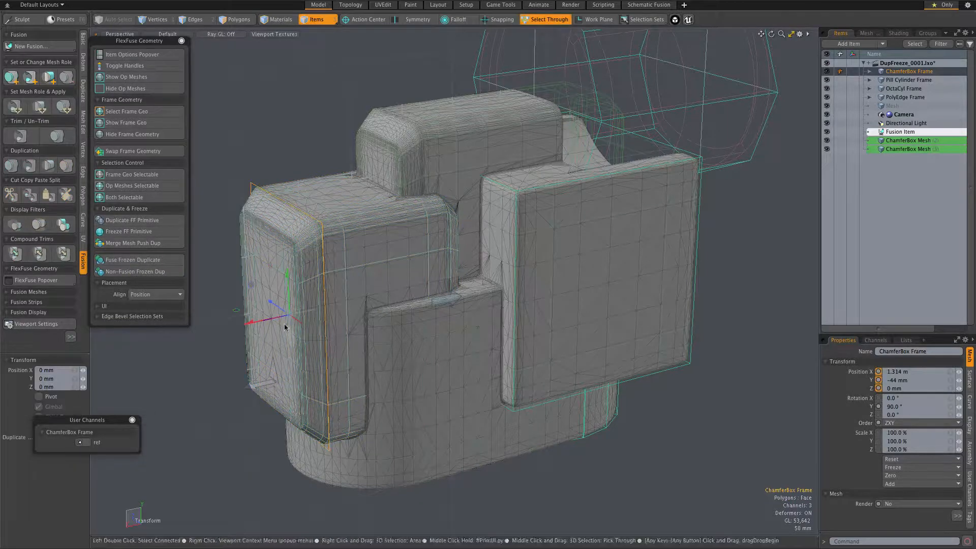
{"action": "left_click_drag", "start_coordinate": [251, 286], "coordinate": [224, 390]}
Scale the ChamferBox frame's vertices to about 158% in Z to widen the lowest box.
{"action": "key", "text": "1"}
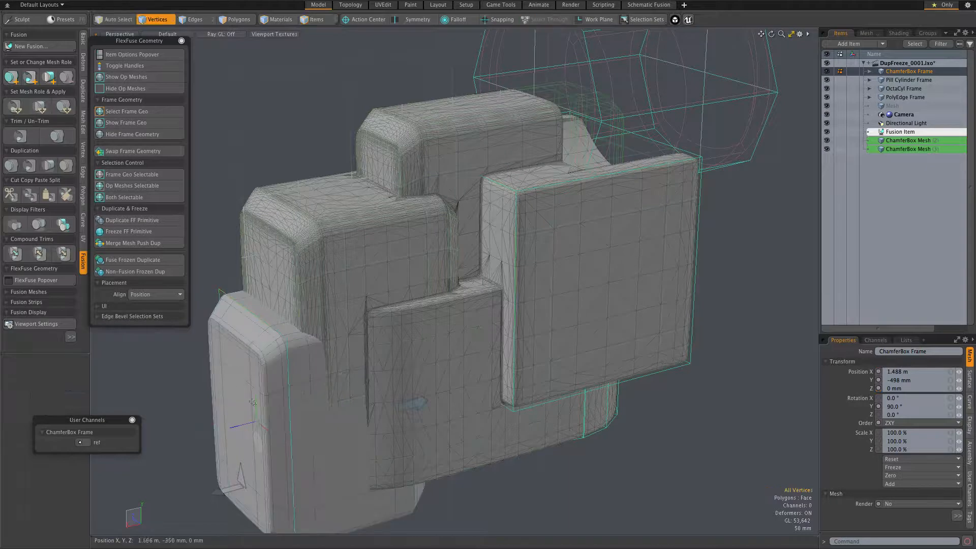
{"action": "key", "text": "r"}
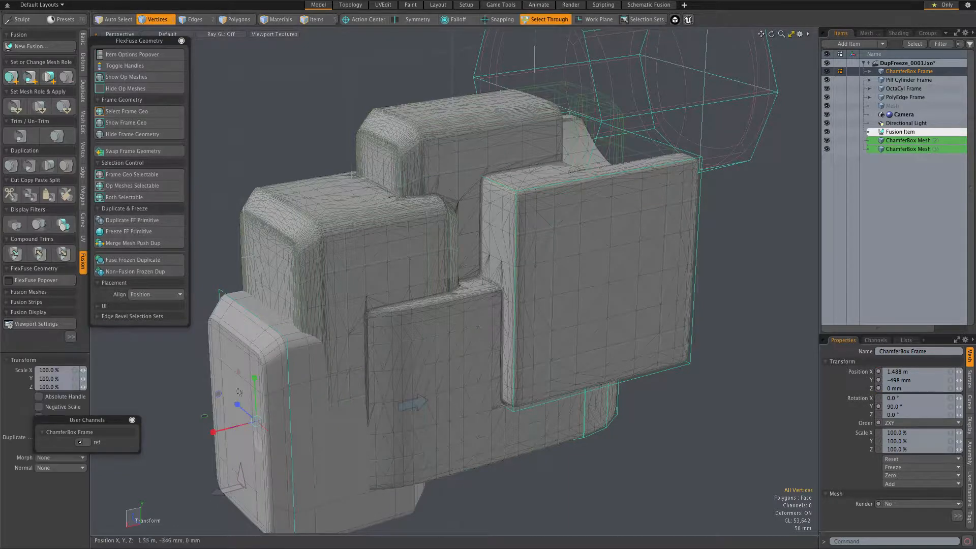
{"action": "left_click_drag", "start_coordinate": [237, 404], "coordinate": [236, 407]}
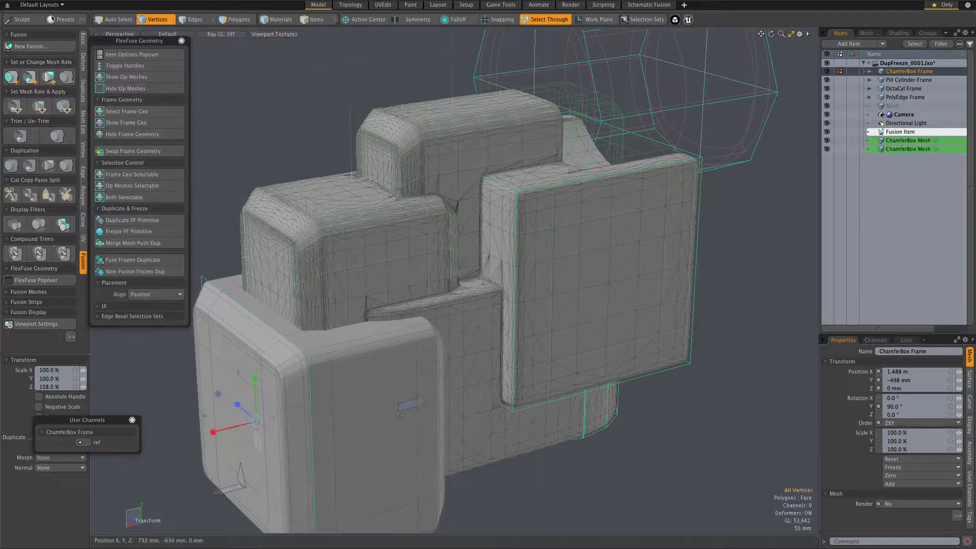
{"action": "key", "text": "space"}
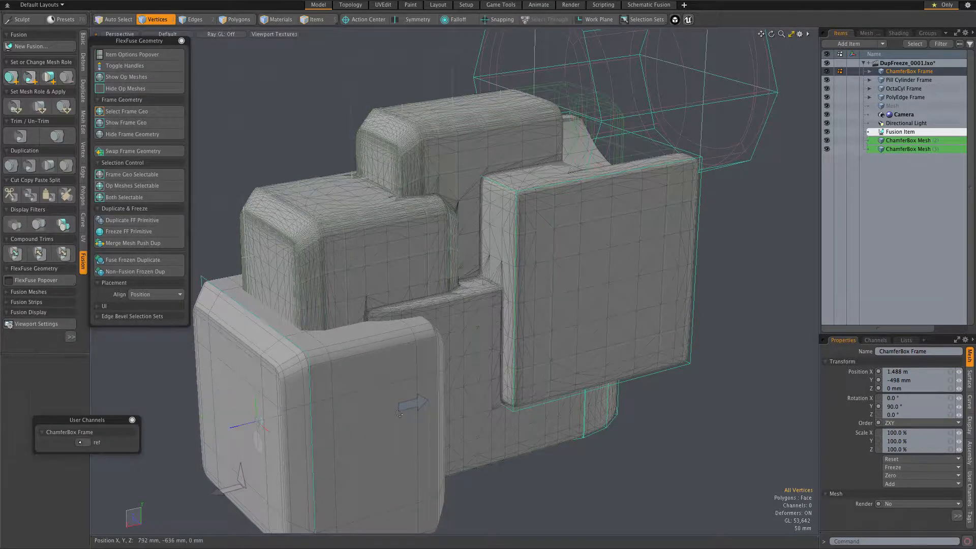
Add the widened lowest ChamferBox to the Pill Cylinder's fusion by applying the Primary role to both meshes.
{"action": "key", "text": "5"}
{"action": "left_click", "coordinate": [366, 449]}
{"action": "left_click", "coordinate": [465, 441], "text": "shift"}
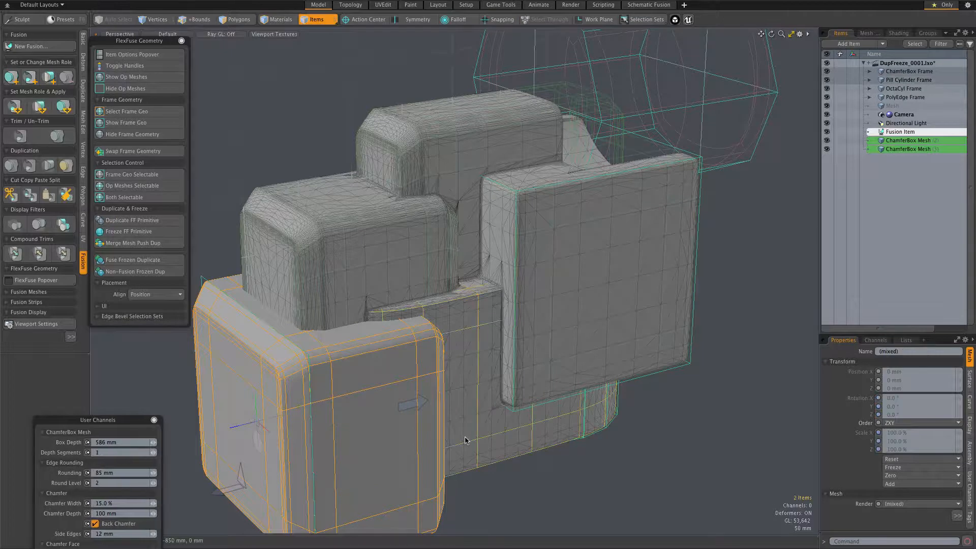
{"action": "key", "text": "ctrl+shift+f"}
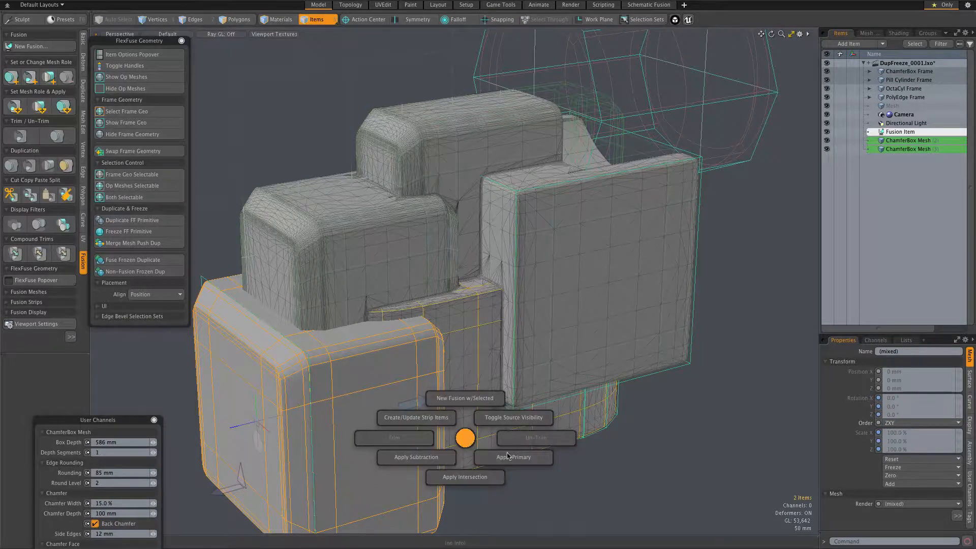
{"action": "left_click", "coordinate": [508, 456]}
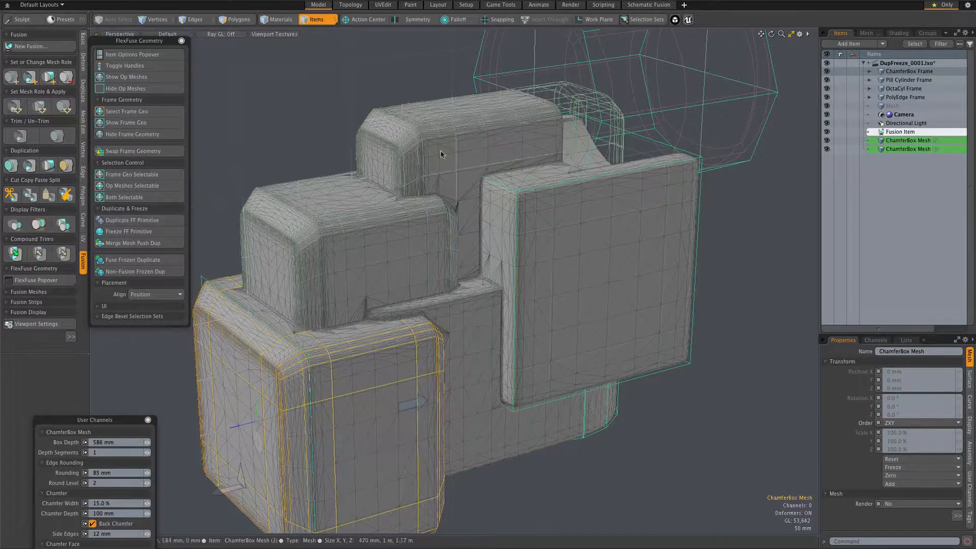
Select the two frozen ChamferBox duplicates alternately in the item list to check which box each one represents.
{"action": "left_click", "coordinate": [146, 273]}
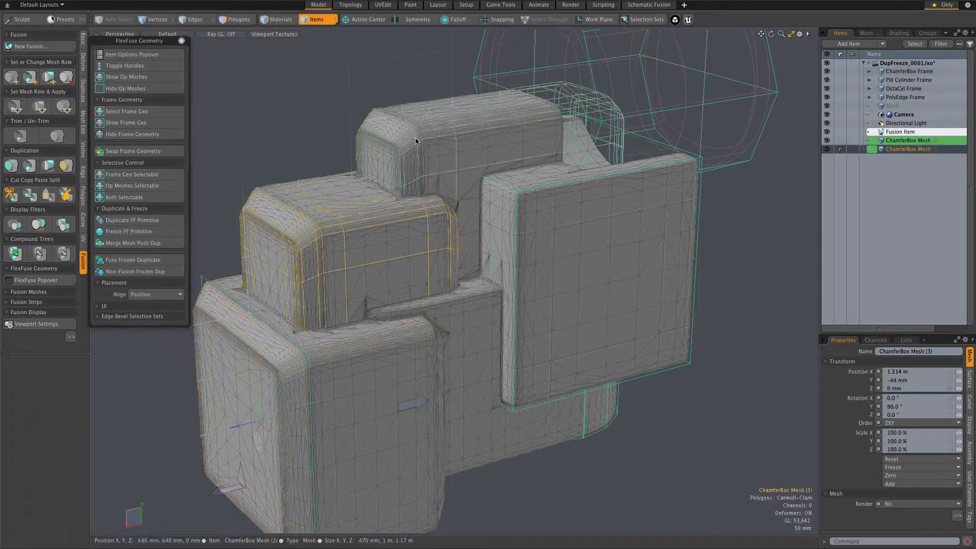
{"action": "left_click", "coordinate": [901, 141]}
{"action": "left_click", "coordinate": [902, 149]}
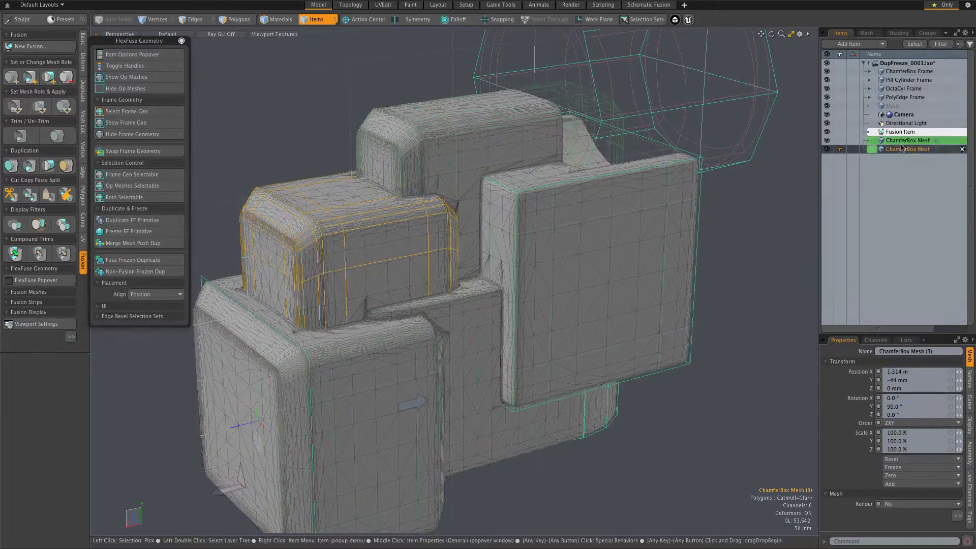
{"action": "left_click", "coordinate": [902, 140]}
{"action": "left_click", "coordinate": [902, 149]}
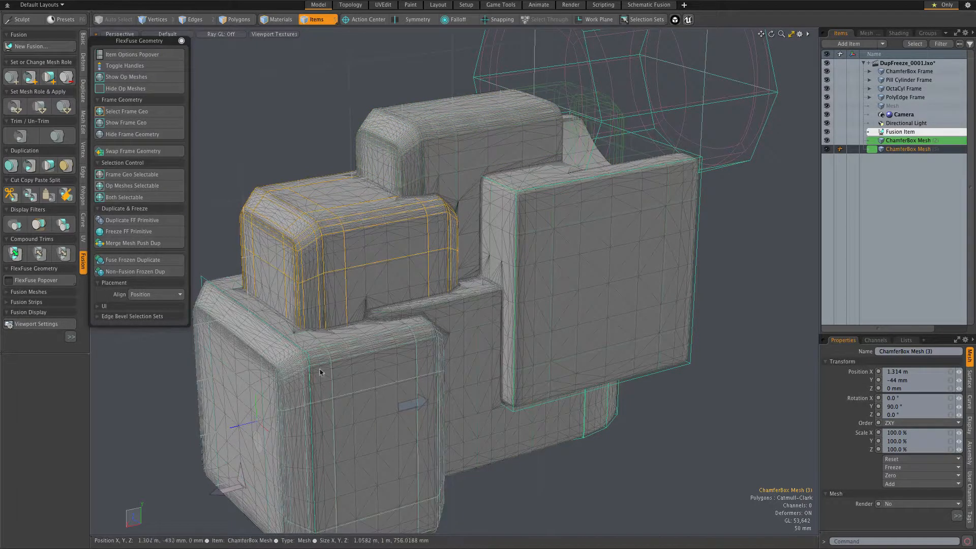
{"action": "left_click", "coordinate": [903, 142]}
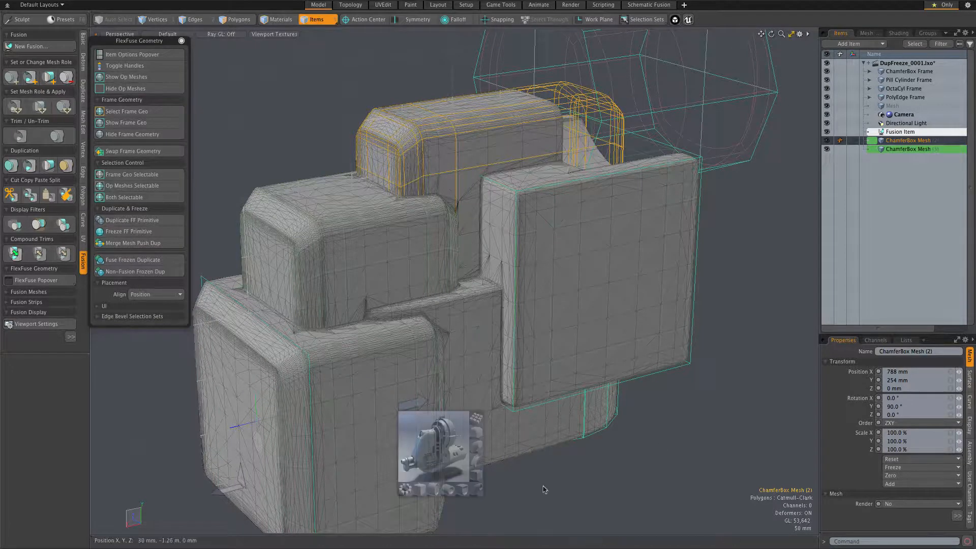
Create a non-fusion frozen duplicate of the lowest ChamferBox mesh.
{"action": "scroll", "coordinate": [616, 418], "scroll_direction": "down", "scroll_amount": 3}
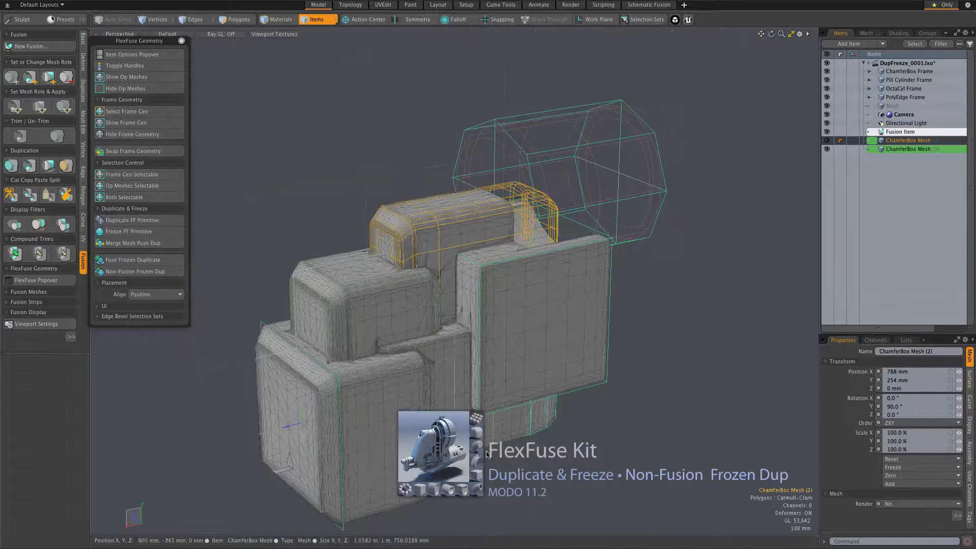
{"action": "left_click_drag", "start_coordinate": [615, 422], "coordinate": [612, 354], "text": "alt+shift"}
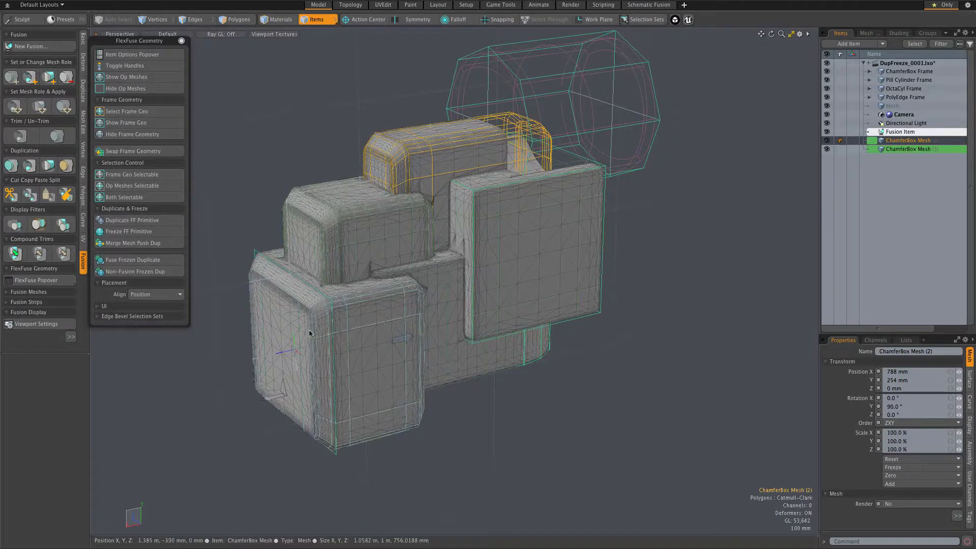
{"action": "left_click", "coordinate": [367, 345]}
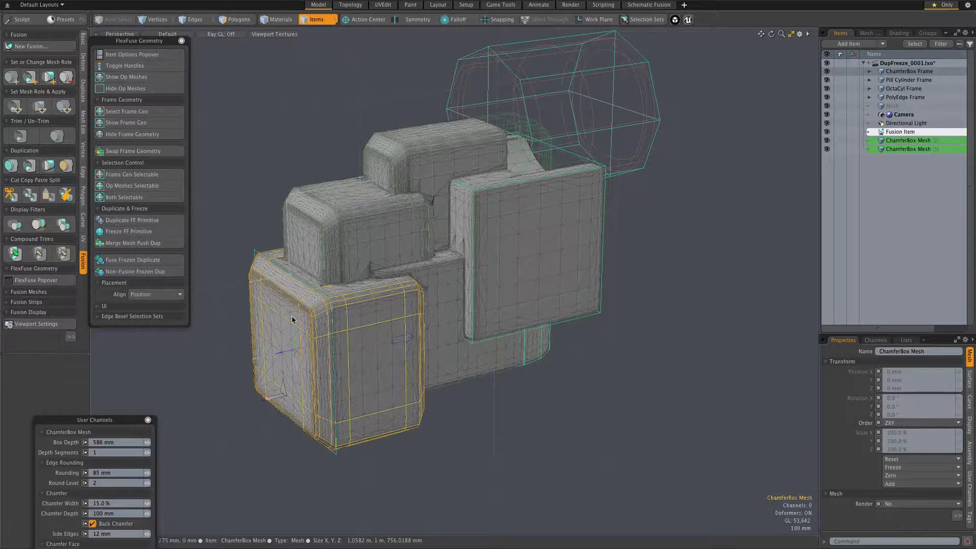
{"action": "left_click", "coordinate": [149, 273]}
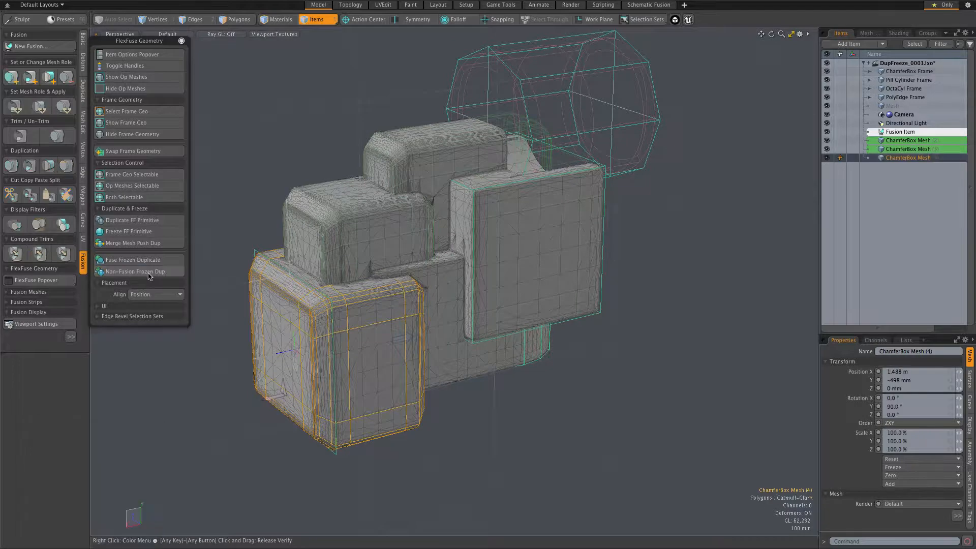
Move the non-fusion frozen duplicate out of the original box to below the large flat box, at about X 590 mm, Y -1.025 m.
{"action": "key", "text": "y"}
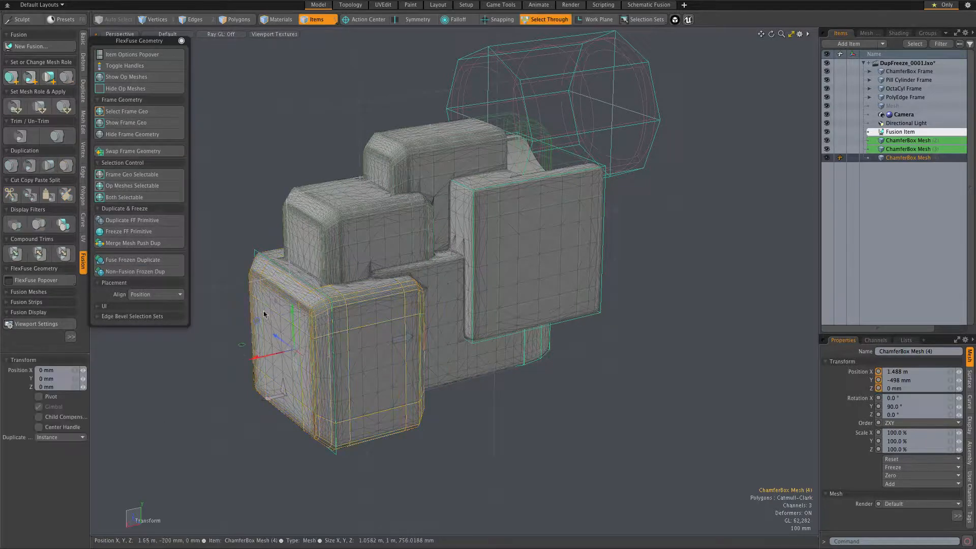
{"action": "left_click_drag", "start_coordinate": [260, 321], "coordinate": [539, 277]}
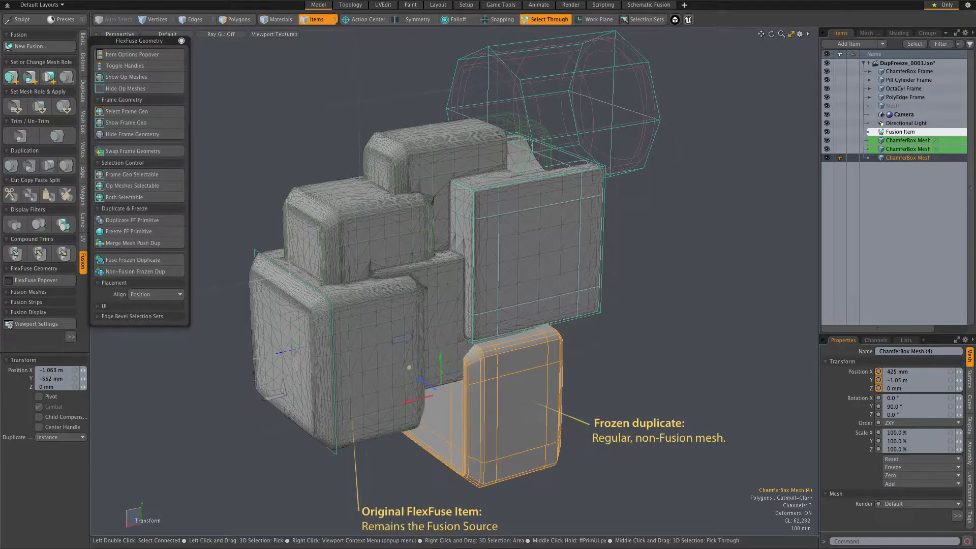
{"action": "left_click_drag", "start_coordinate": [409, 368], "coordinate": [388, 370]}
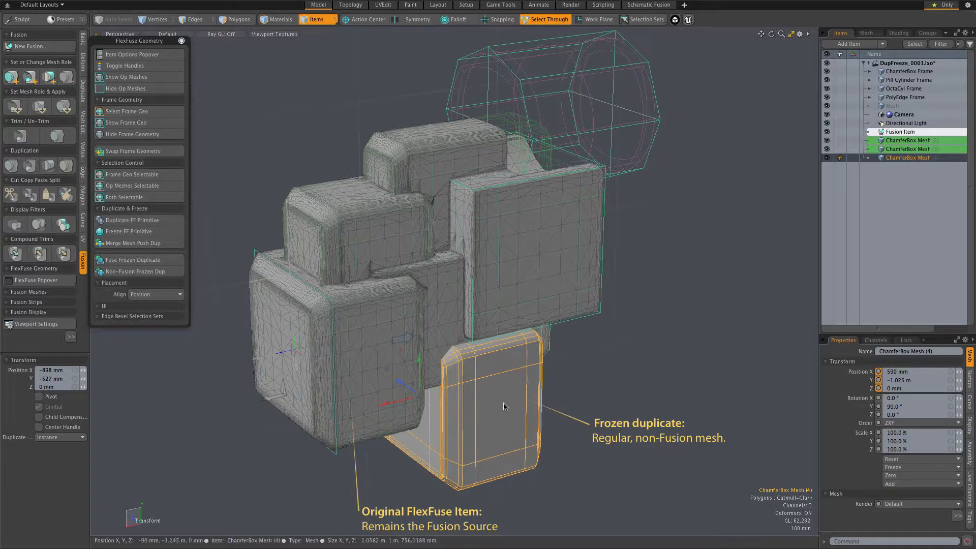
Add the moved frozen duplicate to the Pill Cylinder's fusion by applying the Primary role to both meshes.
{"action": "left_click_drag", "start_coordinate": [557, 391], "coordinate": [581, 372], "text": "alt"}
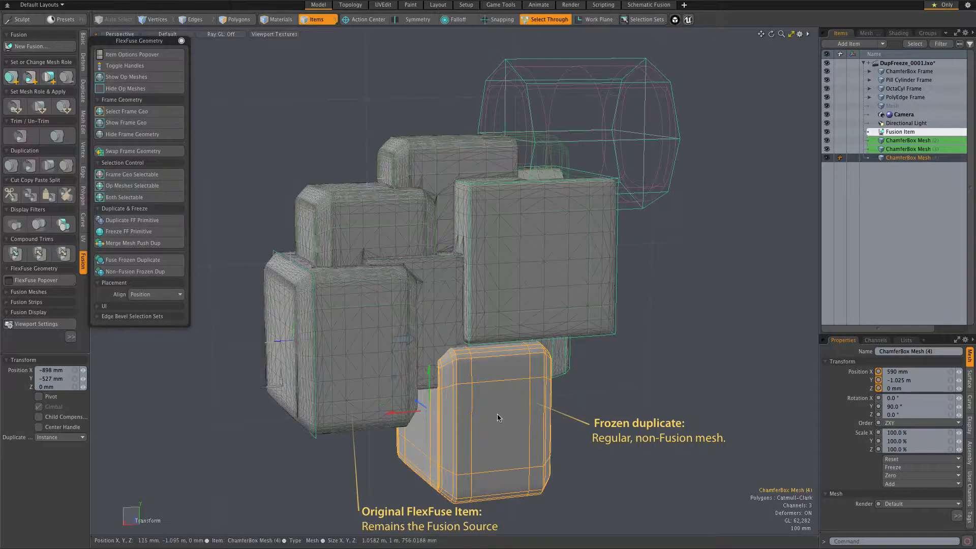
{"action": "left_click", "coordinate": [434, 304], "text": "shift"}
{"action": "key", "text": "ctrl+6"}
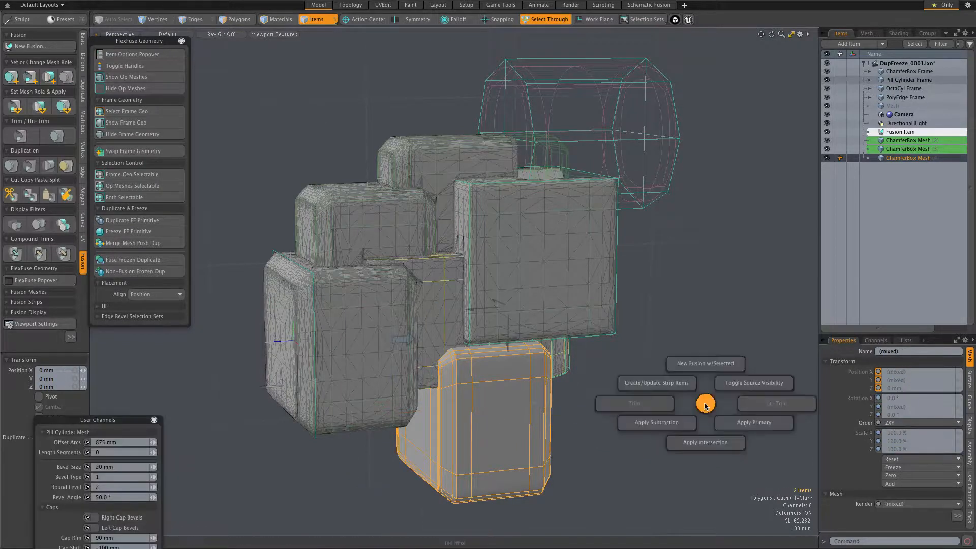
{"action": "left_click", "coordinate": [749, 425]}
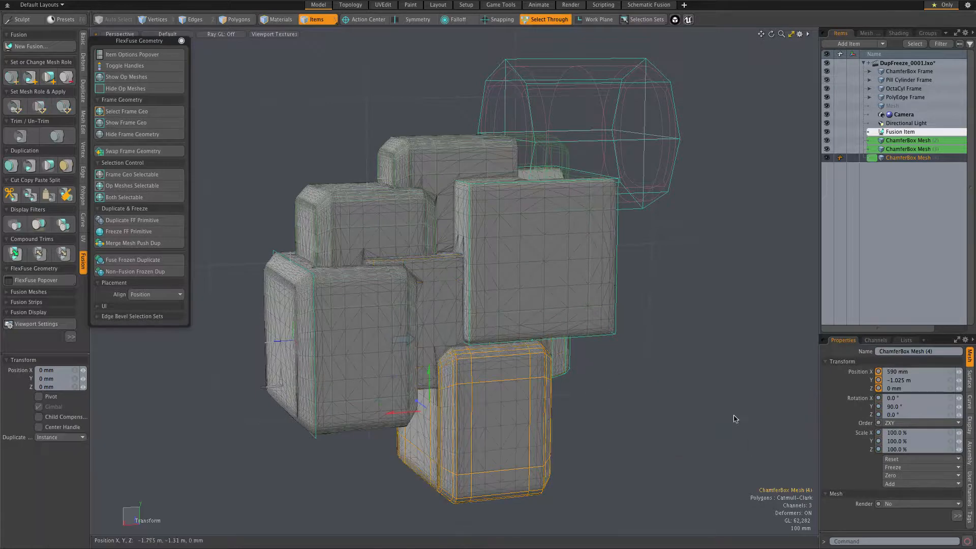
{"action": "left_click_drag", "start_coordinate": [709, 403], "coordinate": [700, 412], "text": "alt"}
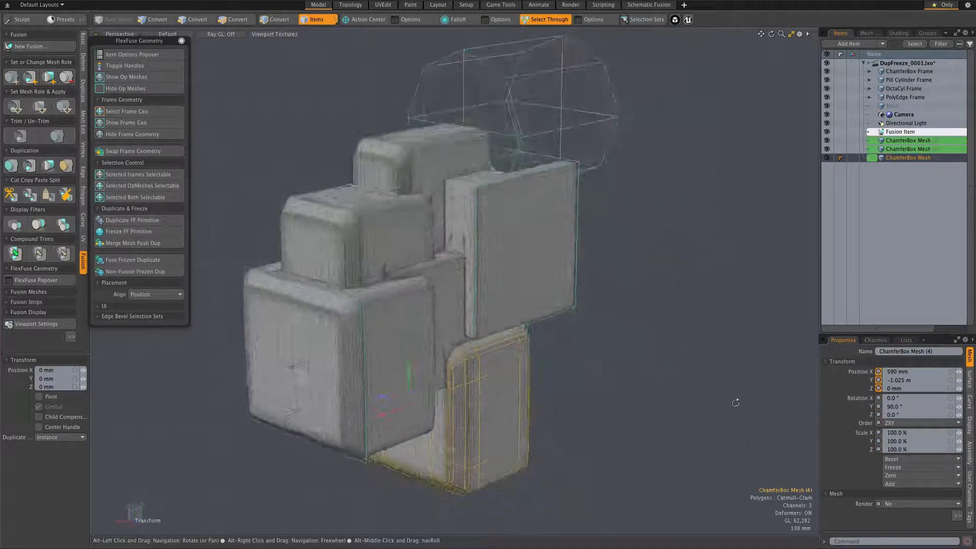